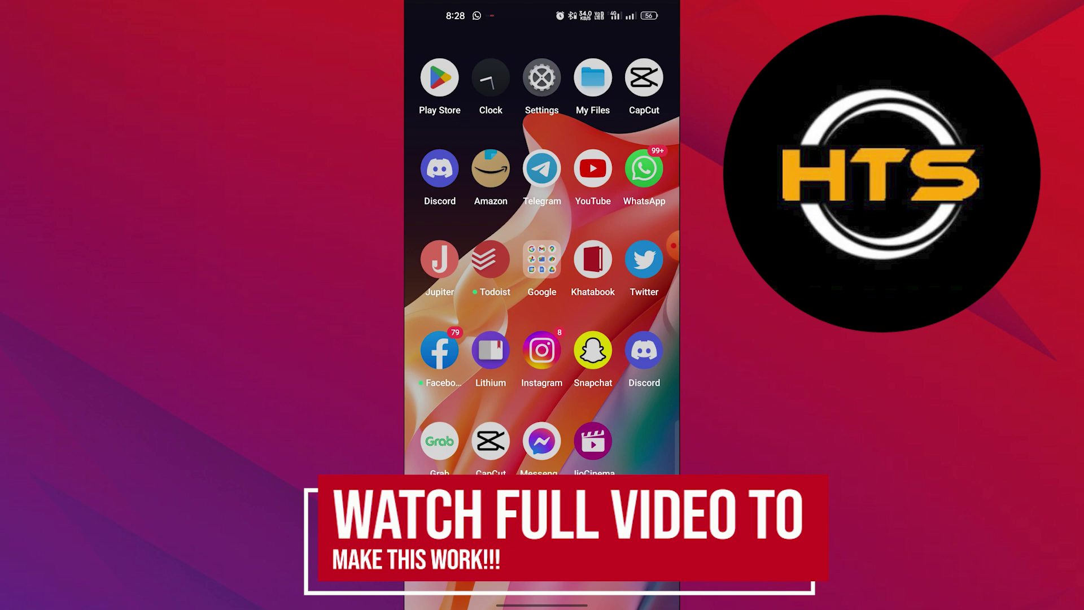
Step: Launch Grab from the home screen and go to its Account page
click(439, 442)
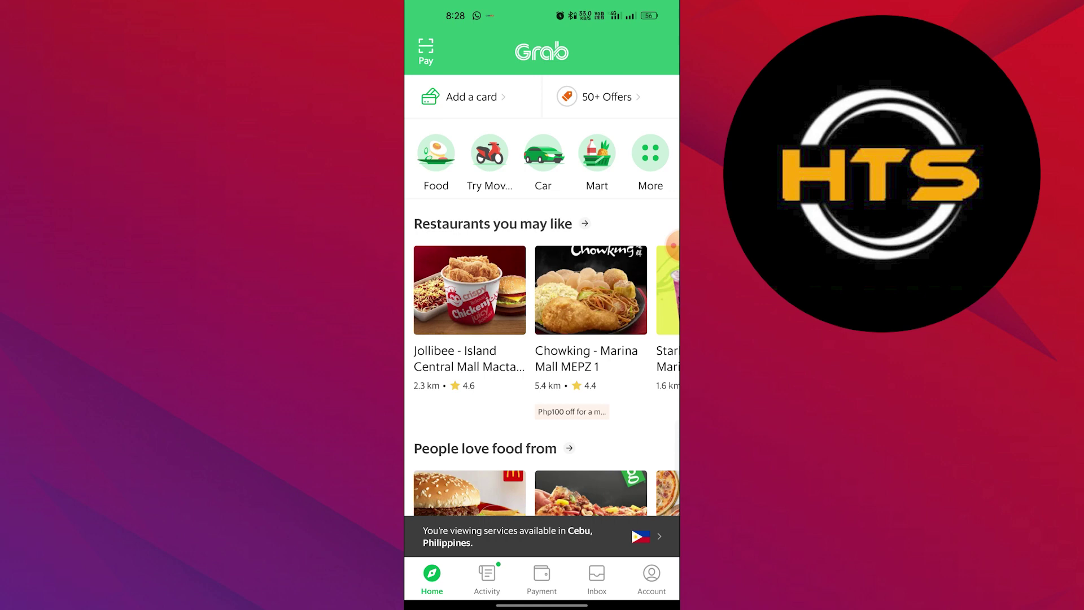
click(651, 579)
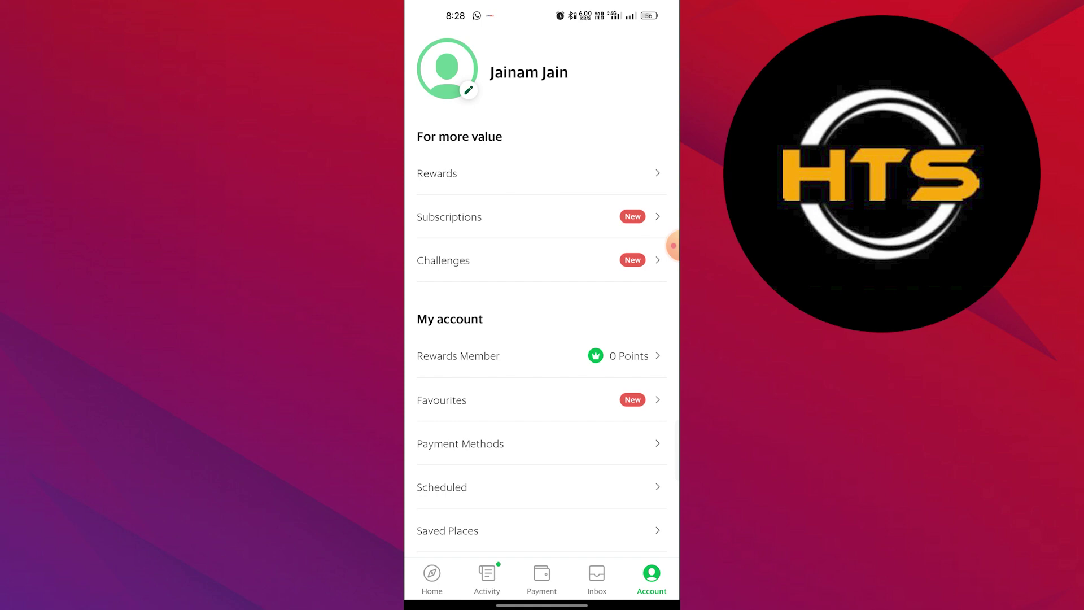
Step: View the profile details, check the GrabRewards Membership page, and return to the profile
click(528, 72)
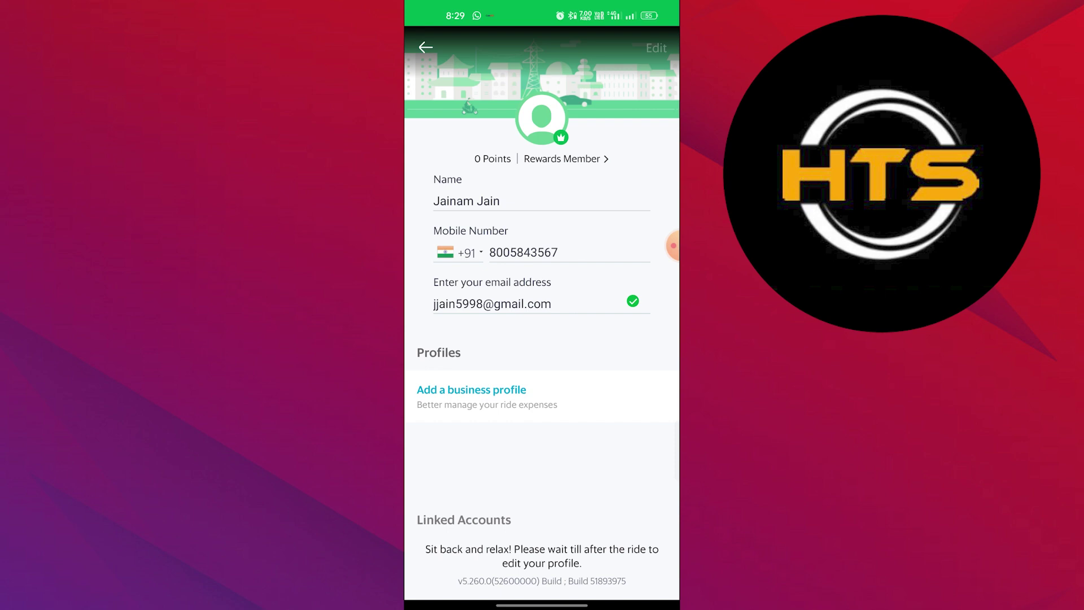
click(471, 390)
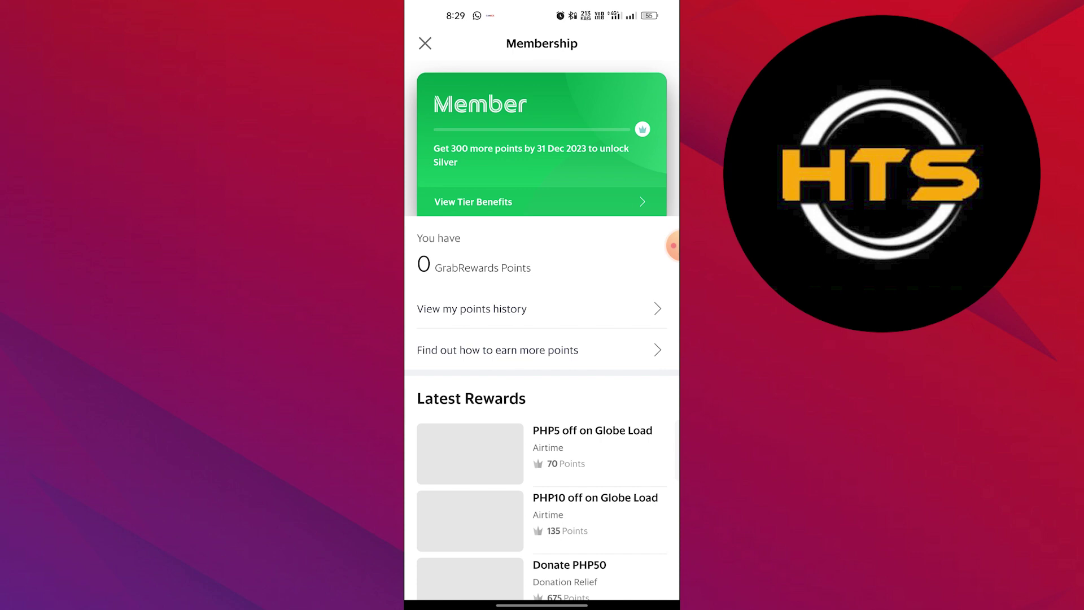
key(Escape)
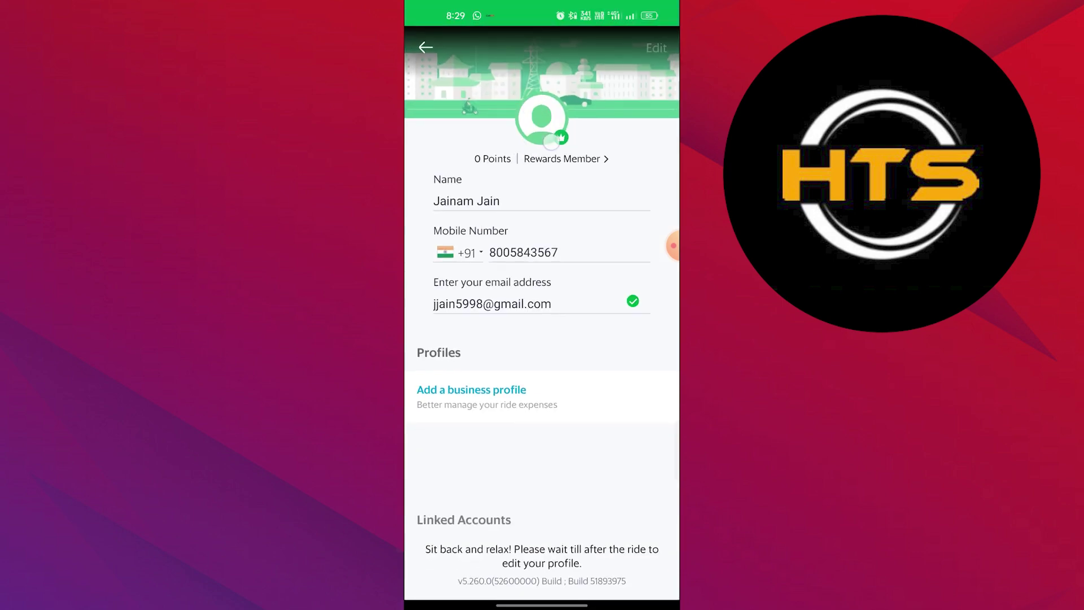